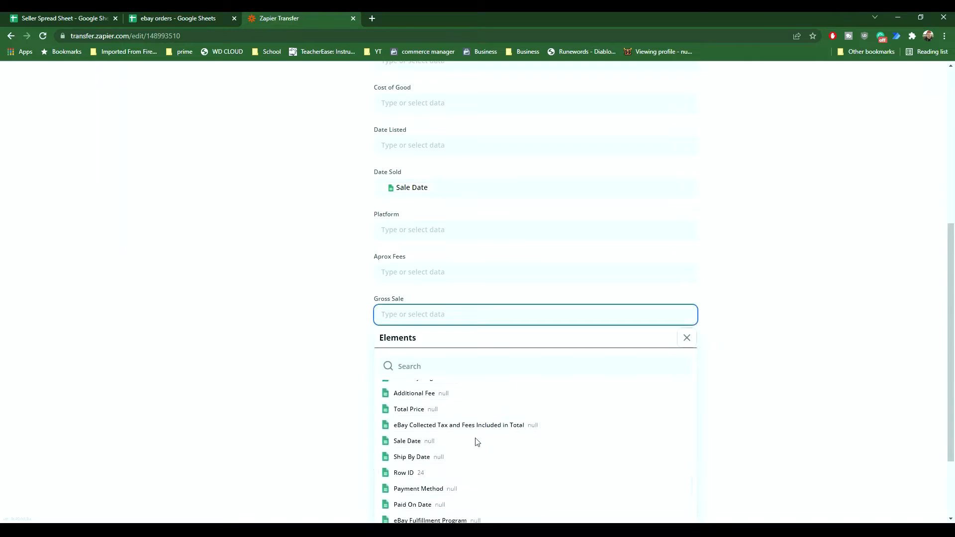
Step: Map the Gross Sale field to the Total Price element
{"action": "scroll", "coordinate": [447, 445], "scroll_direction": "up", "scroll_amount": 2}
{"action": "left_click", "coordinate": [402, 461]}
{"action": "left_click", "coordinate": [687, 338]}
Step: Map the Shipping Cost field to the Shipping And Handling element
{"action": "scroll", "coordinate": [625, 401], "scroll_direction": "down", "scroll_amount": 1}
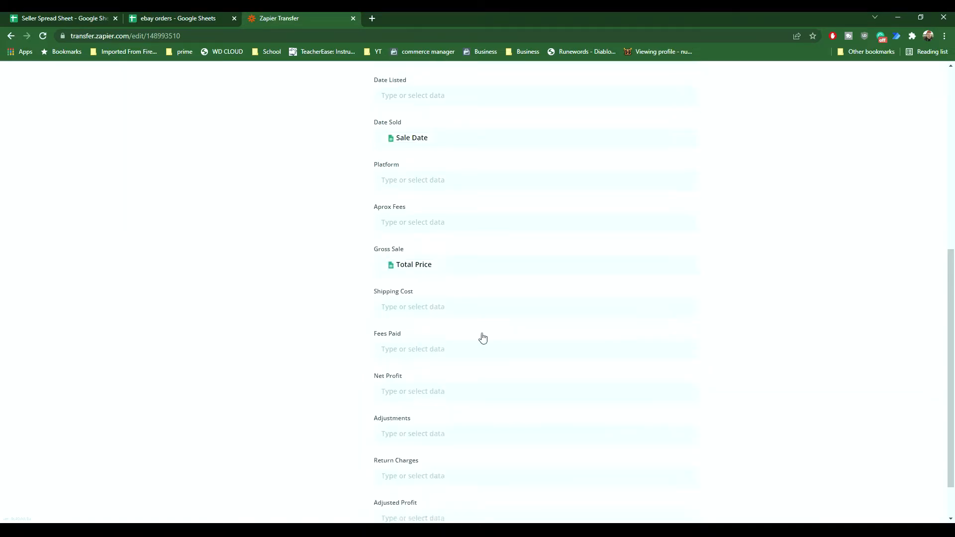
{"action": "left_click", "coordinate": [462, 315]}
{"action": "scroll", "coordinate": [476, 423], "scroll_direction": "down", "scroll_amount": 5}
Step: Finish the field mapping and approve the preview of the spreadsheet row
{"action": "scroll", "coordinate": [476, 436], "scroll_direction": "down", "scroll_amount": 10}
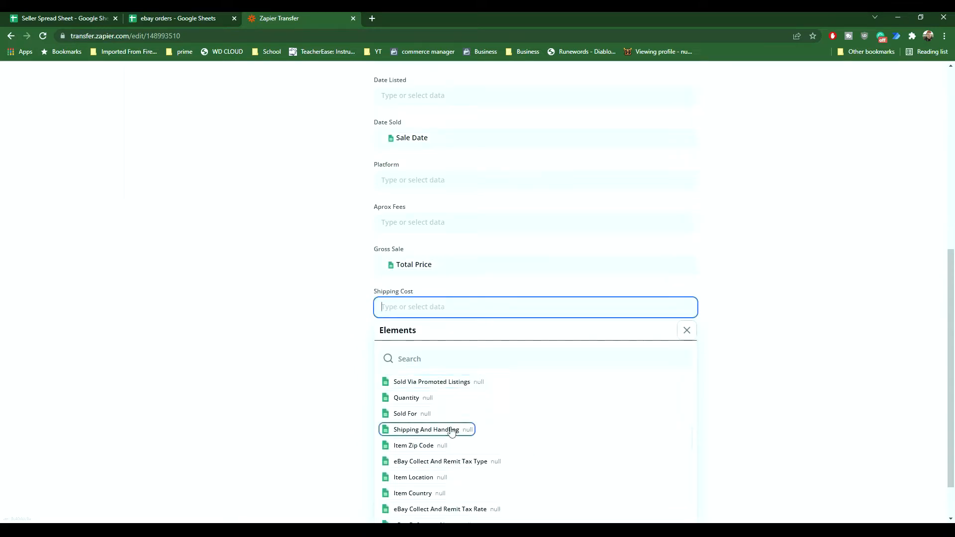
{"action": "left_click", "coordinate": [451, 430]}
{"action": "scroll", "coordinate": [540, 403], "scroll_direction": "down", "scroll_amount": 1}
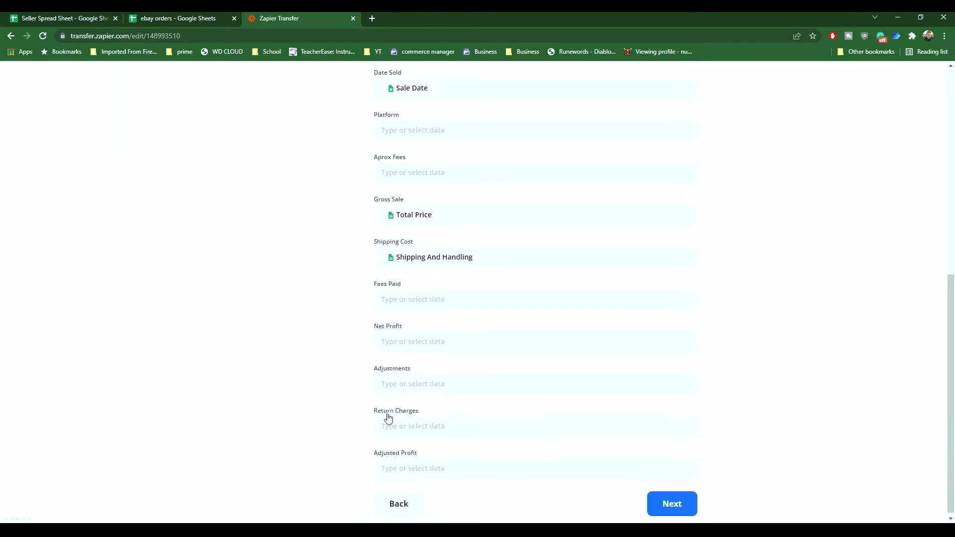
{"action": "left_click", "coordinate": [688, 504]}
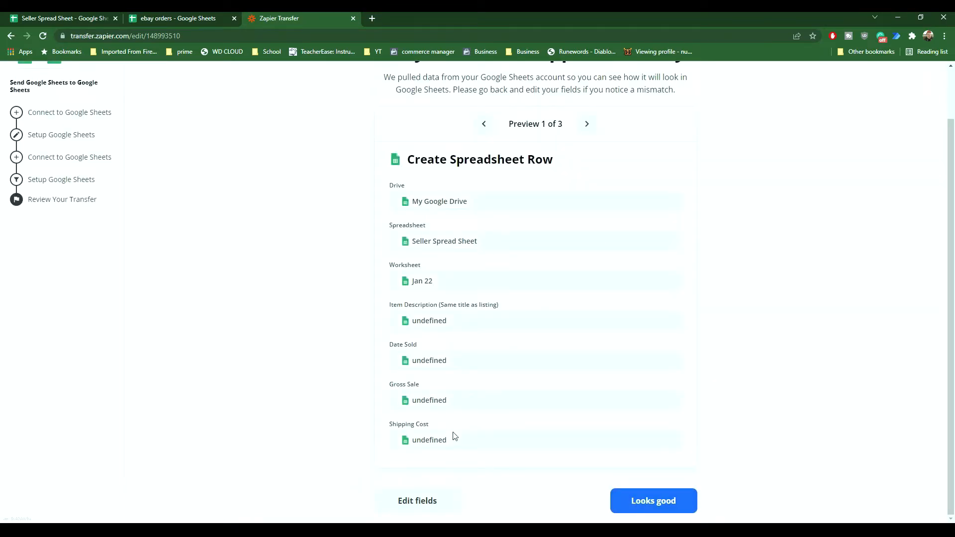
{"action": "left_click", "coordinate": [654, 501]}
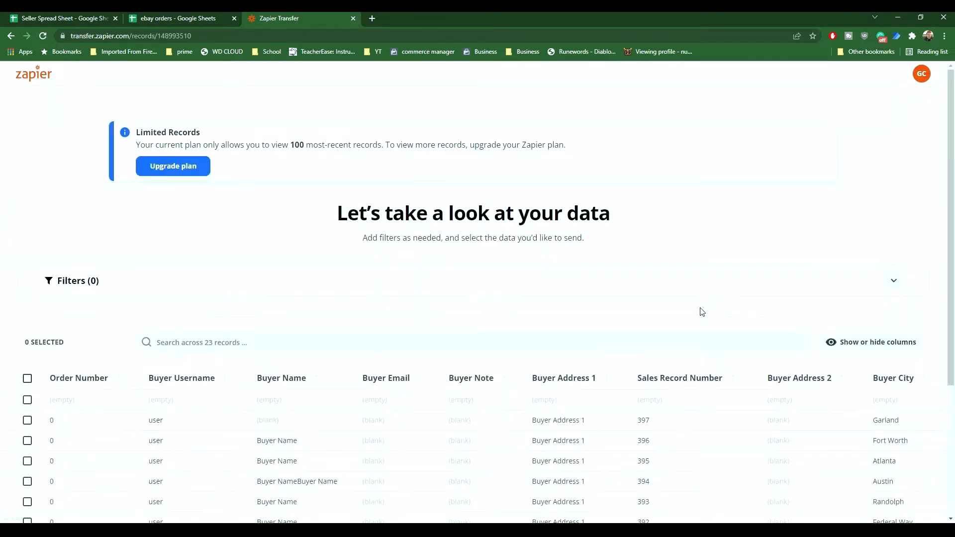
Step: Select the nine order records with sales record numbers 397 to 389, leaving out the empty row
{"action": "scroll", "coordinate": [703, 312], "scroll_direction": "down", "scroll_amount": 3}
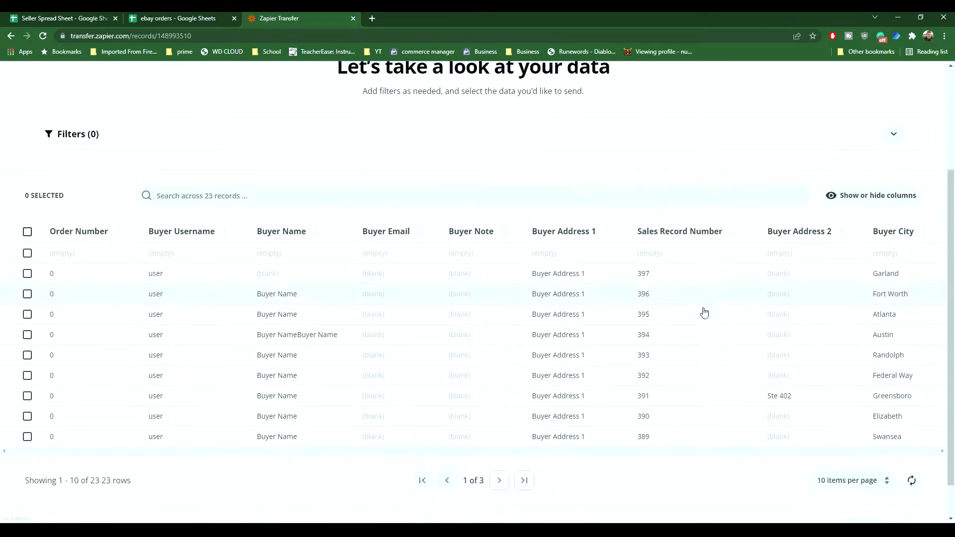
{"action": "left_click", "coordinate": [28, 271]}
{"action": "left_click", "coordinate": [28, 292]}
{"action": "left_click", "coordinate": [28, 313]}
{"action": "left_click", "coordinate": [28, 333]}
{"action": "left_click", "coordinate": [28, 353]}
{"action": "left_click", "coordinate": [28, 374]}
{"action": "left_click", "coordinate": [27, 394]}
{"action": "left_click", "coordinate": [28, 415]}
{"action": "left_click", "coordinate": [28, 435]}
{"action": "scroll", "coordinate": [469, 318], "scroll_direction": "down", "scroll_amount": 1}
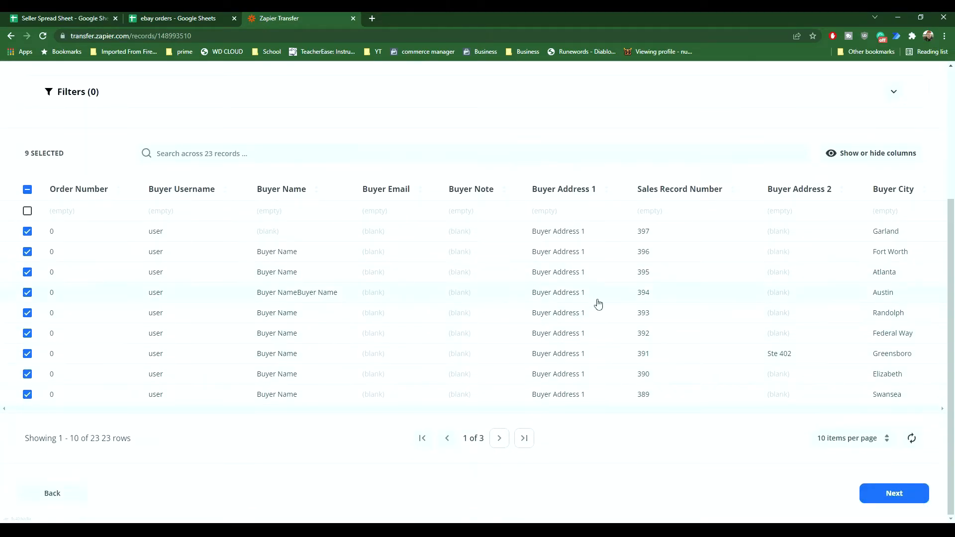
Step: Send the selected records to Google Sheets and switch to the Seller Spread Sheet
{"action": "left_click", "coordinate": [890, 498]}
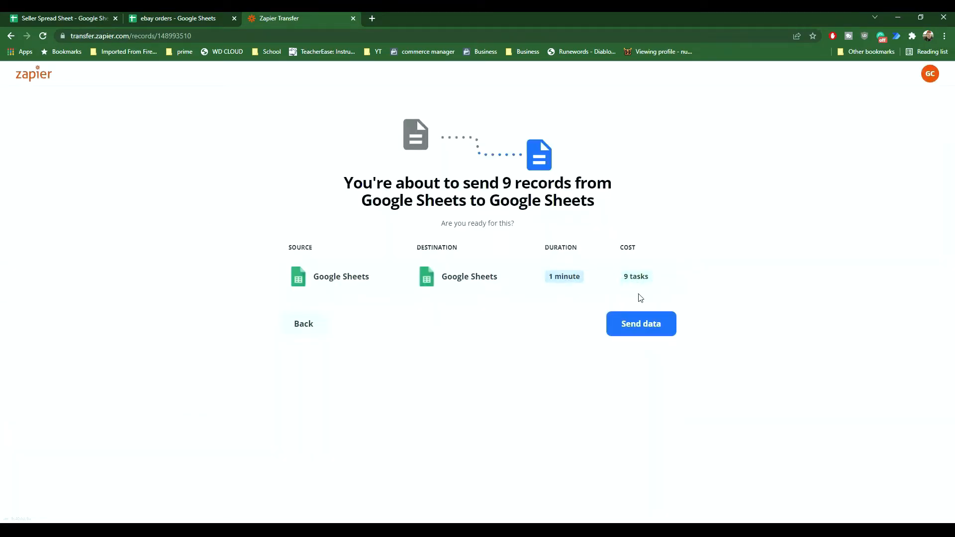
{"action": "left_click", "coordinate": [642, 332]}
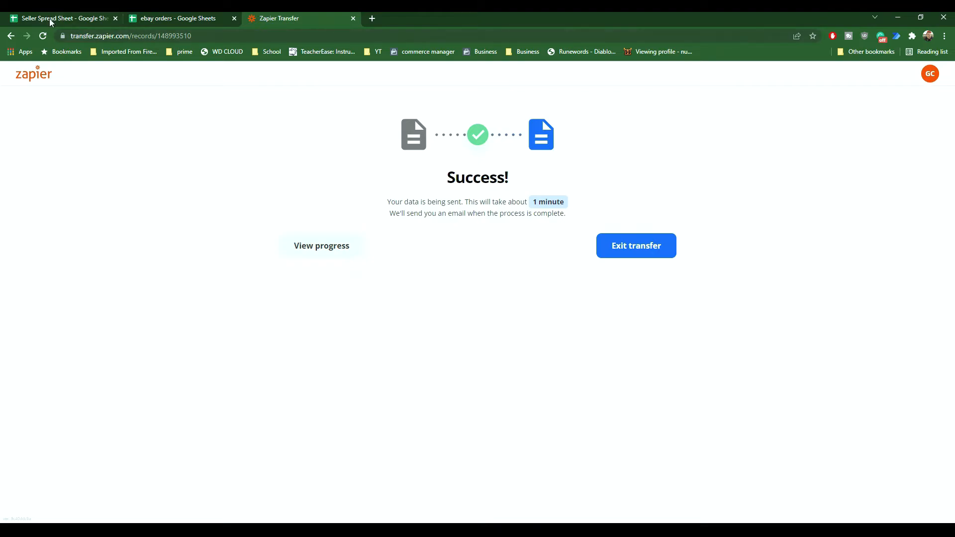
{"action": "left_click", "coordinate": [30, 18]}
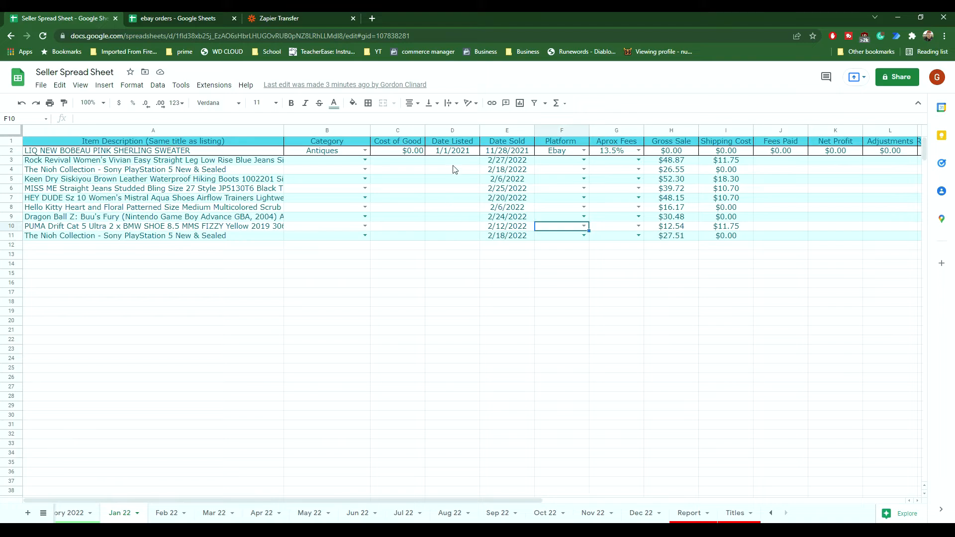
Step: Set the platform of the Rock Revival jeans in row 3 to ebay
{"action": "left_click", "coordinate": [584, 160]}
{"action": "left_click", "coordinate": [565, 173]}
{"action": "left_click", "coordinate": [638, 160]}
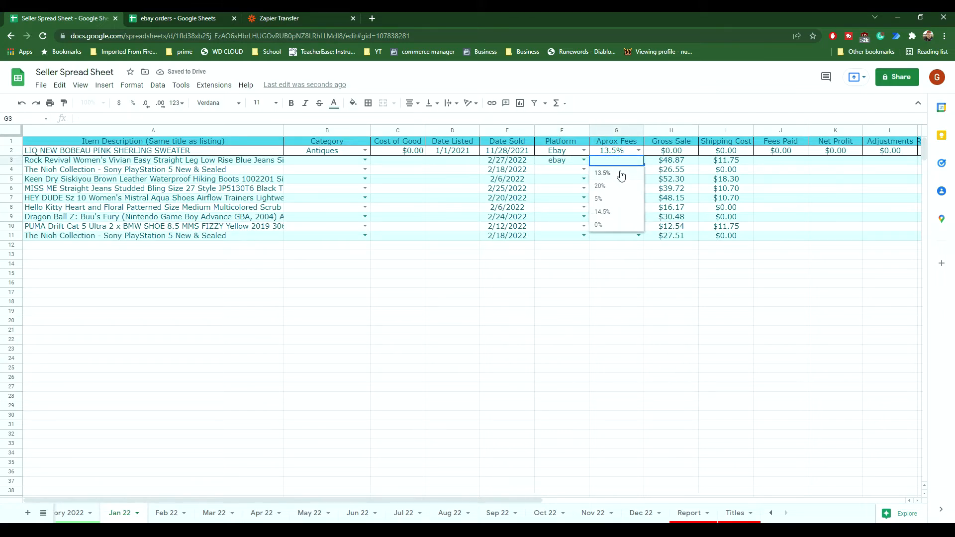
{"action": "left_click", "coordinate": [621, 269]}
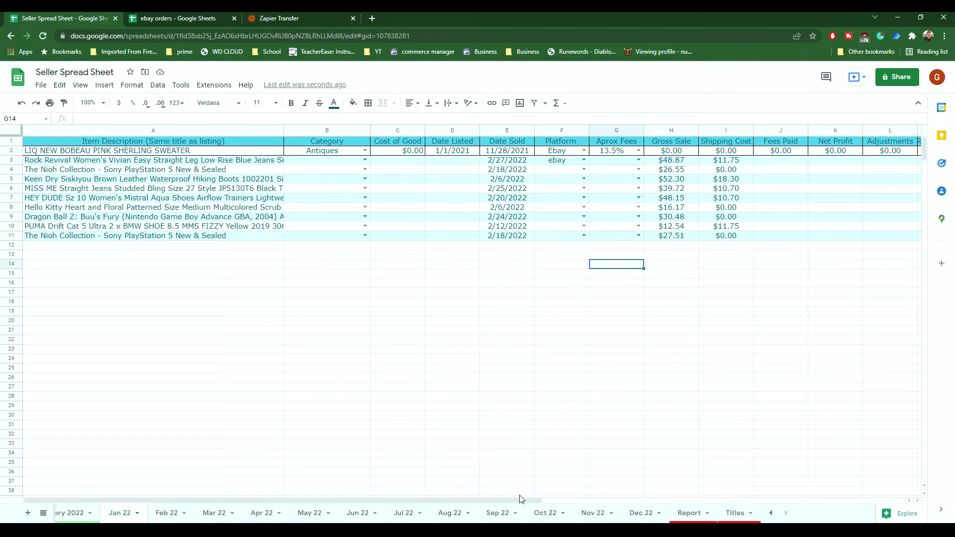
{"action": "left_click_drag", "start_coordinate": [529, 499], "coordinate": [695, 495]}
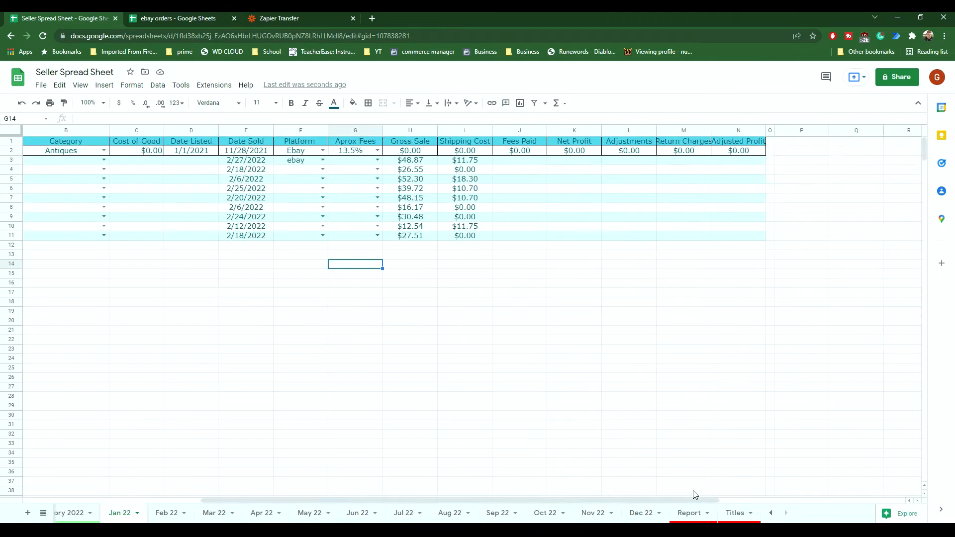
{"action": "left_click", "coordinate": [476, 171]}
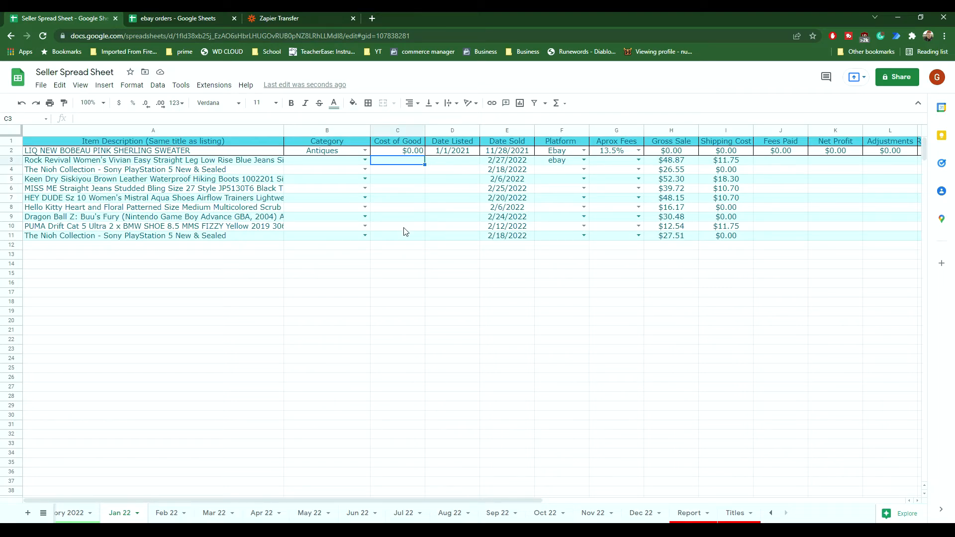
Step: Paste the copied item costs into the Cost of Good column from C3 to C11
{"action": "type", "text": "$10.00 $7.21 $9.99 $10.00 $3.99 $4.18 $3.00 $6.99 $7.21"}
{"action": "left_click", "coordinate": [432, 226]}
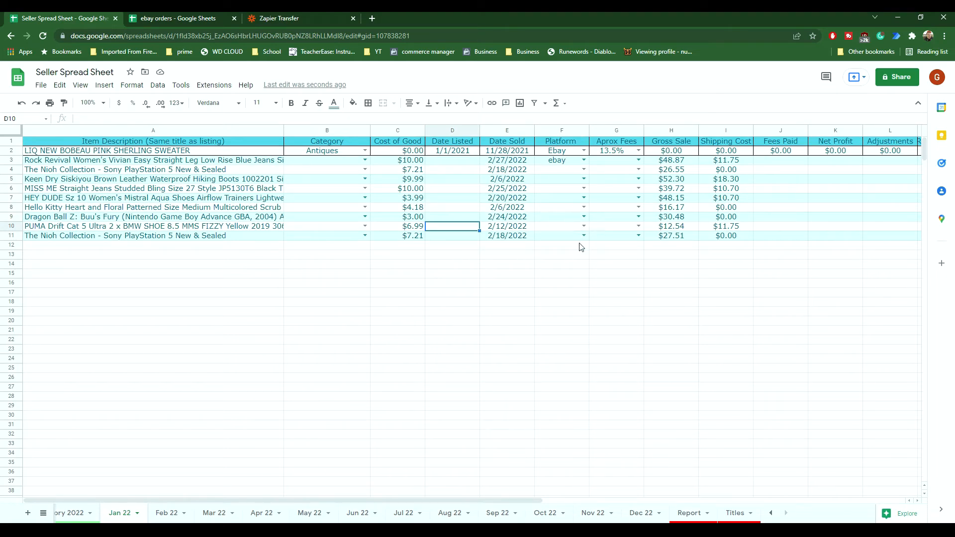
Step: Set the Aprox Fees to 13.5% for every transferred item in rows 3 to 11
{"action": "left_click", "coordinate": [639, 160]}
{"action": "left_click", "coordinate": [617, 173]}
{"action": "left_click", "coordinate": [639, 169]}
{"action": "left_click", "coordinate": [617, 182]}
{"action": "left_click", "coordinate": [639, 179]}
{"action": "left_click", "coordinate": [619, 192]}
{"action": "left_click", "coordinate": [639, 189]}
{"action": "left_click", "coordinate": [628, 207]}
{"action": "left_click", "coordinate": [639, 198]}
{"action": "left_click", "coordinate": [629, 215]}
{"action": "left_click", "coordinate": [639, 208]}
{"action": "left_click", "coordinate": [619, 222]}
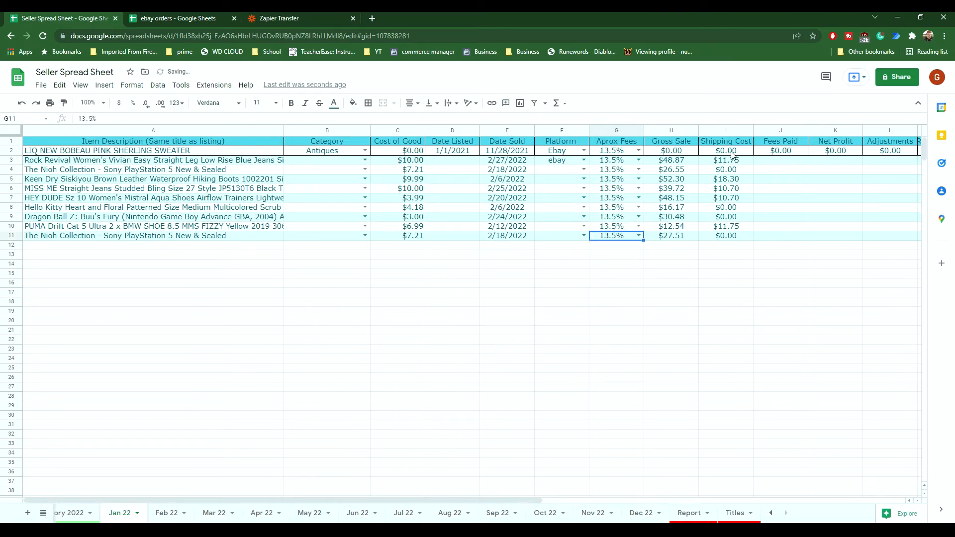
Step: Replace the zero shipping costs, entering 3.81 in I4, I9 and I11 and 4.82 in I8
{"action": "left_click", "coordinate": [729, 172]}
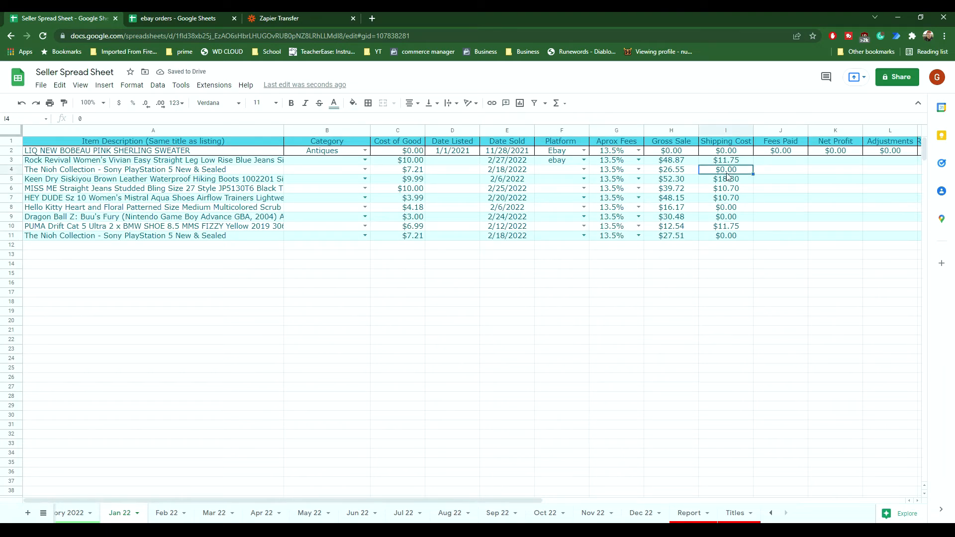
{"action": "type", "text": "3.81"}
{"action": "left_click", "coordinate": [725, 209]}
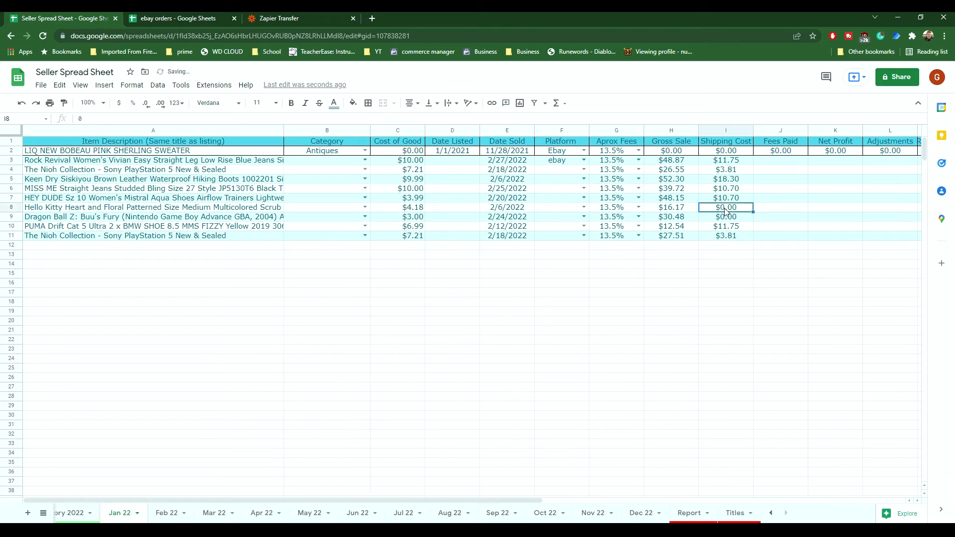
{"action": "type", "text": "4.82"}
{"action": "key", "text": "Return"}
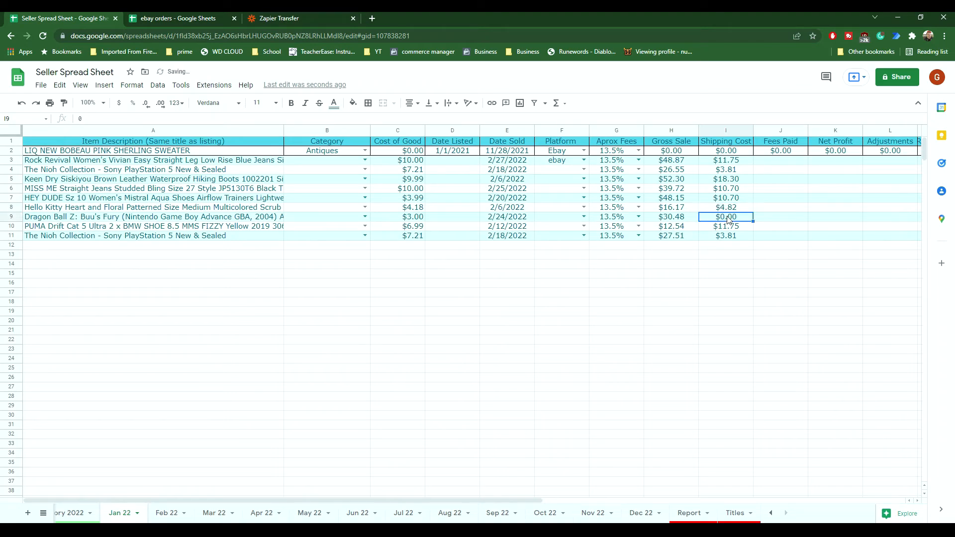
{"action": "type", "text": "3.81"}
{"action": "left_click", "coordinate": [726, 274]}
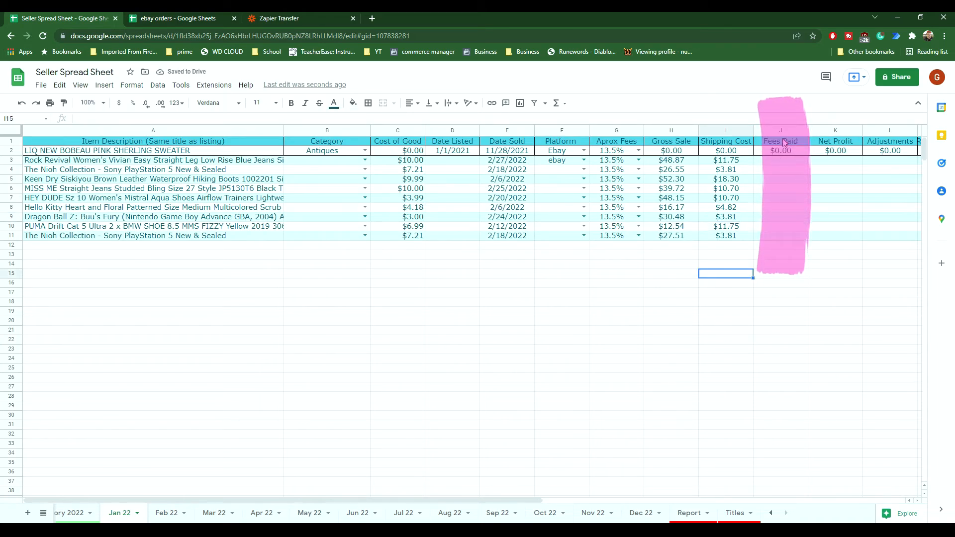
Step: Fill the Fees Paid and Net Profit formulas from row 2 down to row 11
{"action": "left_click", "coordinate": [799, 152]}
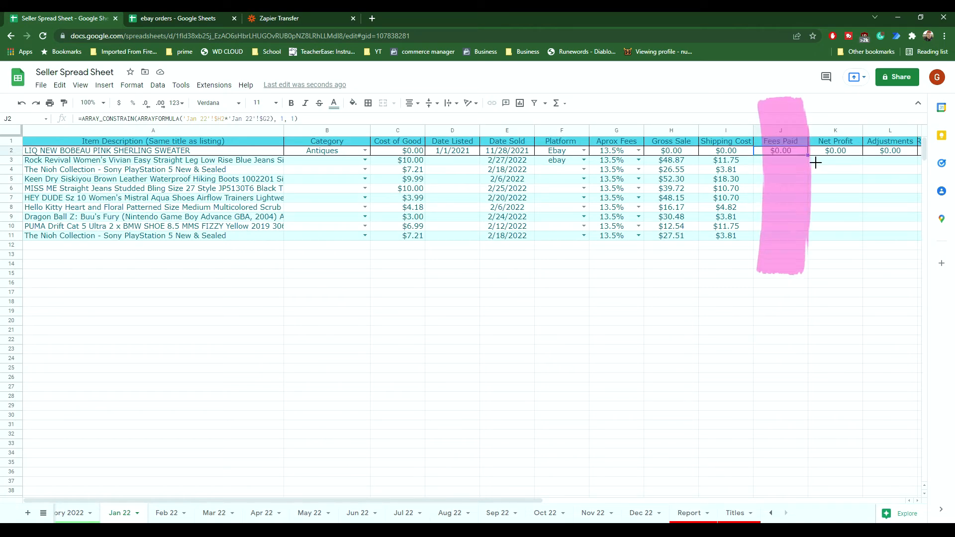
{"action": "left_click_drag", "start_coordinate": [816, 165], "coordinate": [816, 245]}
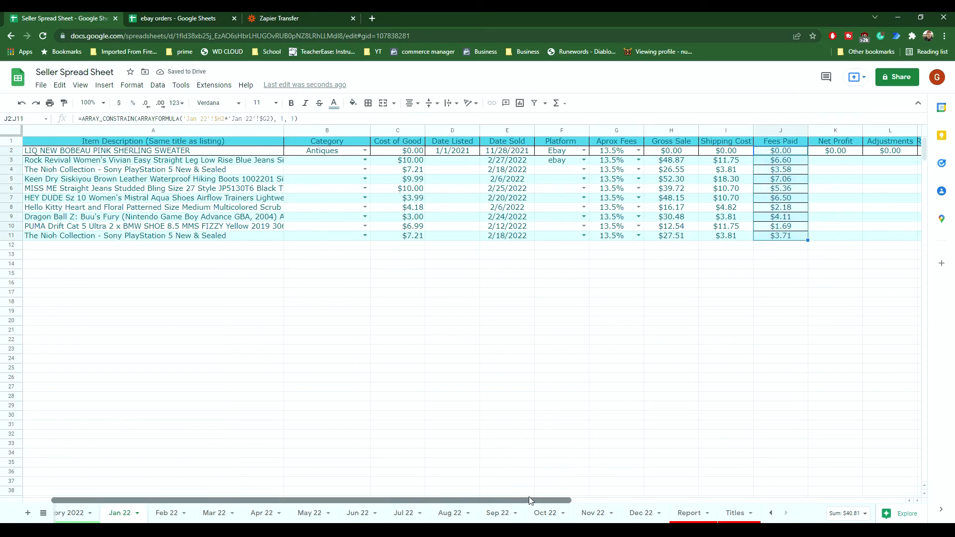
{"action": "left_click_drag", "start_coordinate": [638, 500], "coordinate": [682, 501]}
{"action": "left_click", "coordinate": [595, 153]}
{"action": "left_click_drag", "start_coordinate": [602, 155], "coordinate": [601, 235]}
Step: Fill the Adjusted Profit formula from N2 down to N11
{"action": "left_click", "coordinate": [647, 154]}
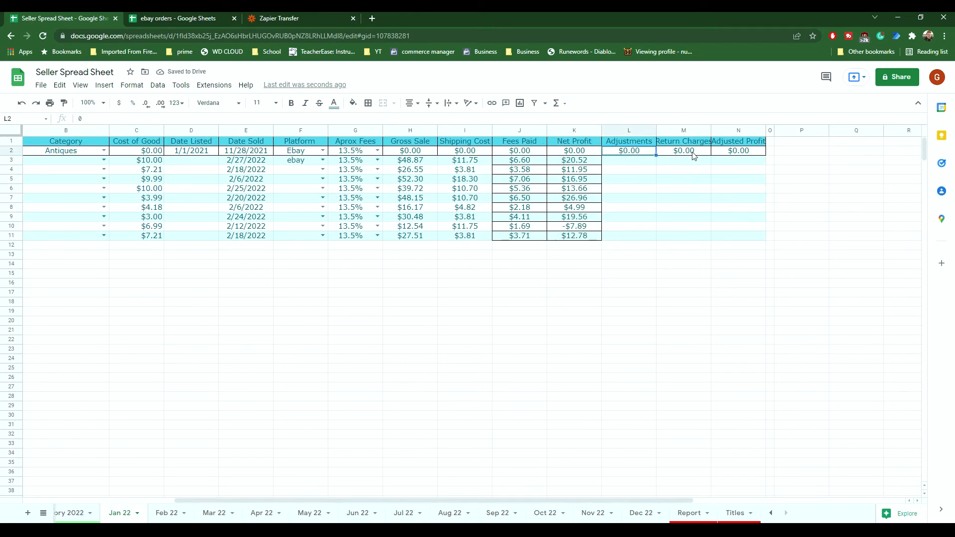
{"action": "left_click", "coordinate": [738, 152]}
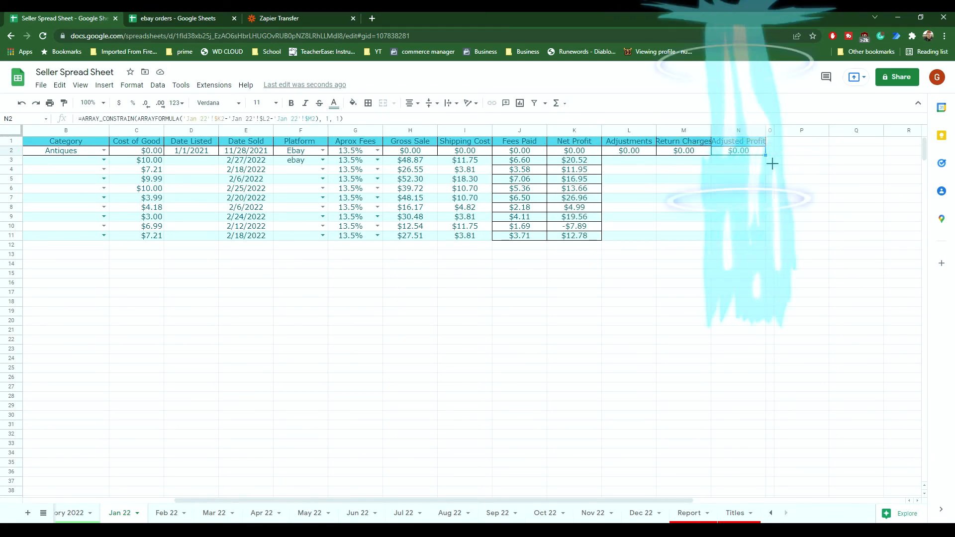
{"action": "left_click_drag", "start_coordinate": [772, 164], "coordinate": [771, 239]}
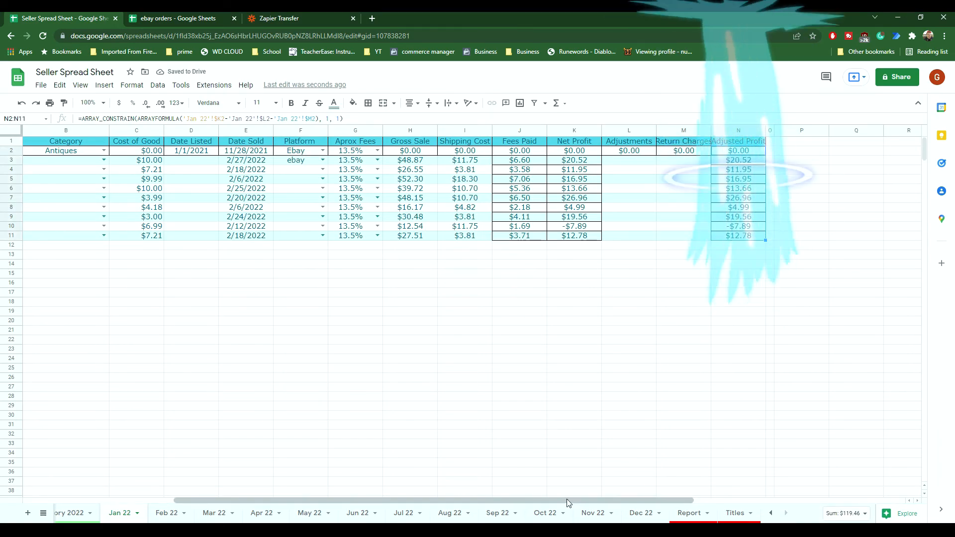
{"action": "left_click_drag", "start_coordinate": [565, 500], "coordinate": [357, 501]}
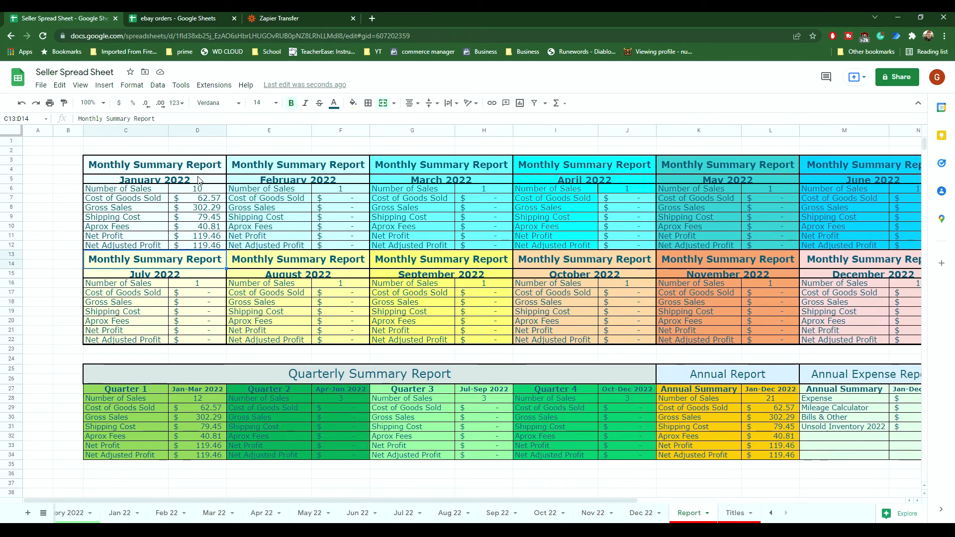